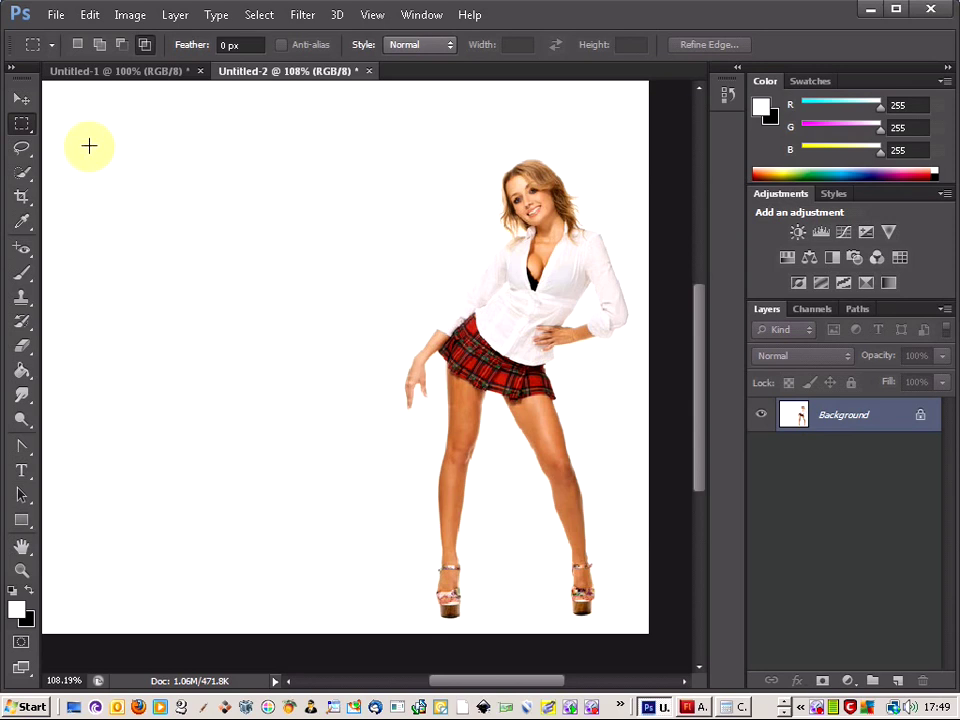
Select the white background around the woman with the Magic Wand at tolerance 32.
{"action": "left_click", "coordinate": [23, 176]}
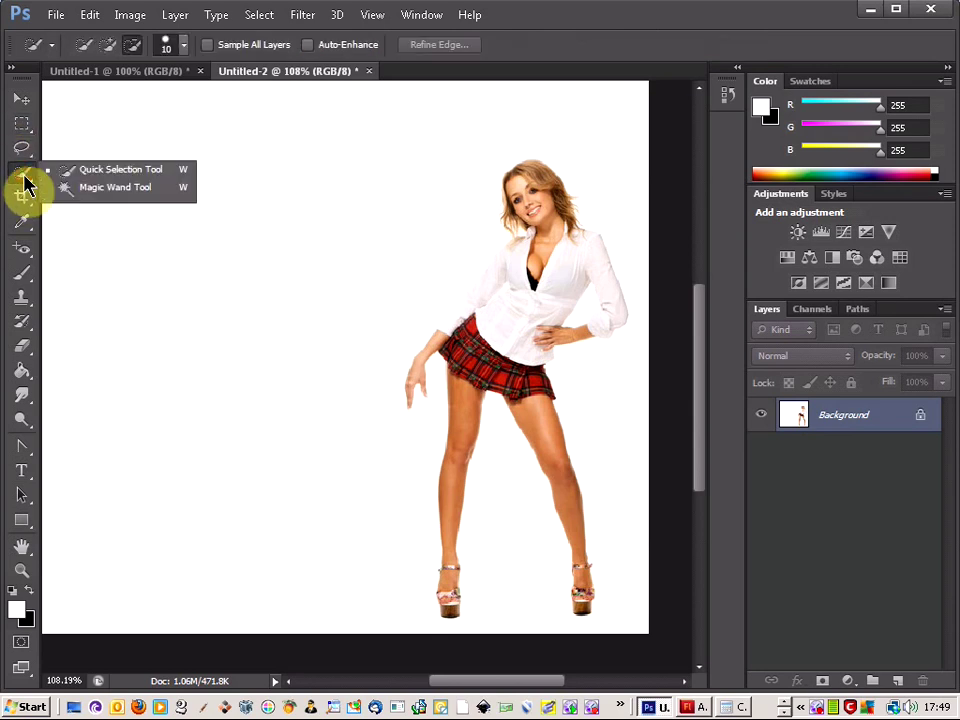
{"action": "left_click", "coordinate": [77, 188]}
{"action": "left_click", "coordinate": [371, 292]}
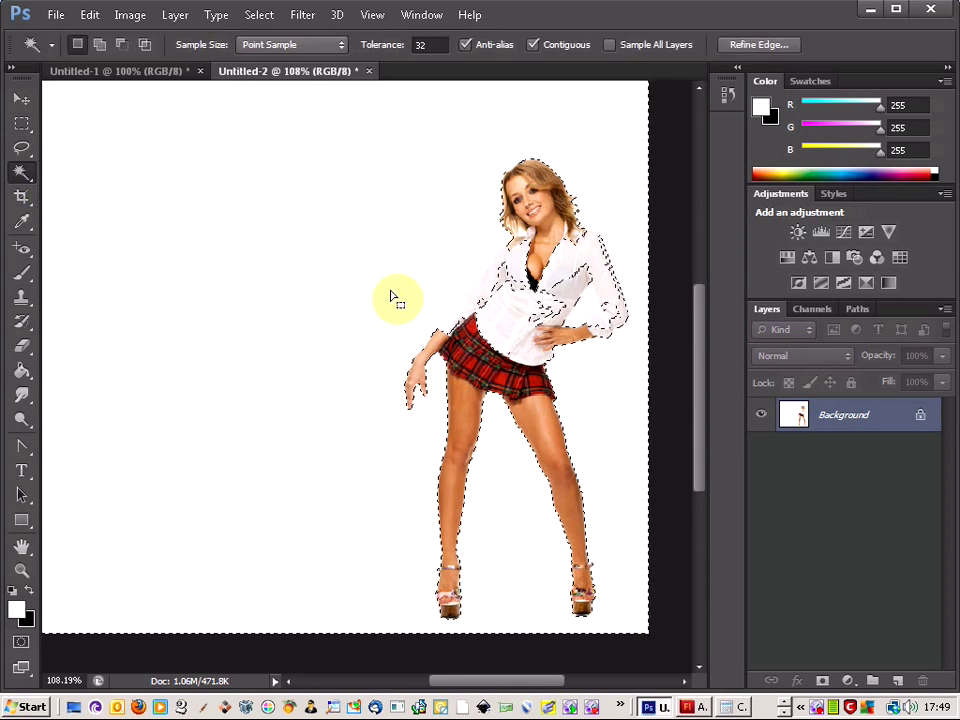
Subtract the blouse's waist and left side from the background selection with Quick Selection.
{"action": "left_click", "coordinate": [20, 172]}
{"action": "left_click", "coordinate": [78, 167]}
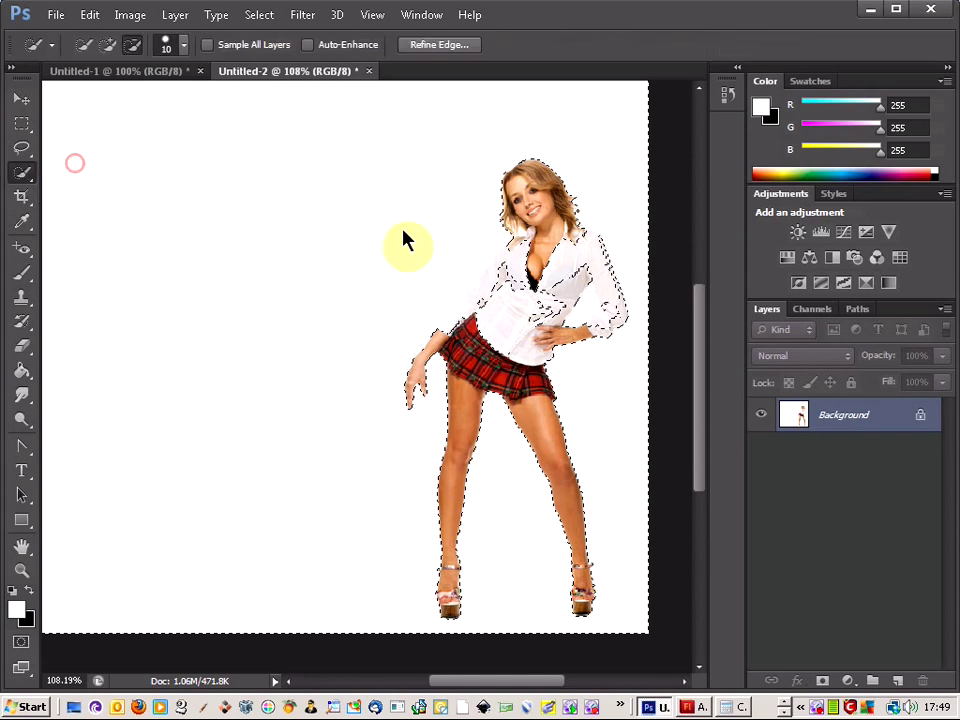
{"action": "scroll", "coordinate": [578, 288], "scroll_direction": "up", "scroll_amount": 1}
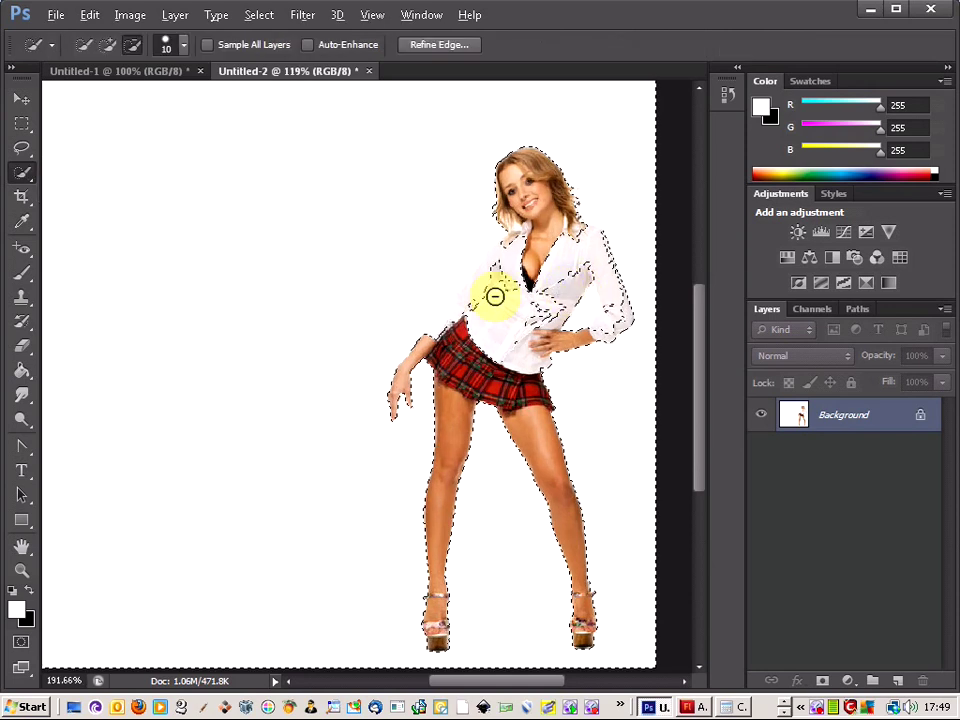
{"action": "scroll", "coordinate": [495, 296], "scroll_direction": "up", "scroll_amount": 5}
{"action": "mouse_move", "coordinate": [433, 331]}
{"action": "left_mouse_down"}
{"action": "mouse_move", "coordinate": [379, 360]}
{"action": "mouse_move", "coordinate": [387, 340]}
{"action": "mouse_move", "coordinate": [375, 328]}
{"action": "mouse_move", "coordinate": [439, 349]}
{"action": "mouse_move", "coordinate": [396, 328]}
{"action": "mouse_move", "coordinate": [405, 337]}
{"action": "mouse_move", "coordinate": [419, 321]}
{"action": "mouse_move", "coordinate": [431, 336]}
{"action": "mouse_move", "coordinate": [440, 297]}
{"action": "mouse_move", "coordinate": [461, 311]}
{"action": "mouse_move", "coordinate": [444, 300]}
{"action": "mouse_move", "coordinate": [478, 264]}
{"action": "mouse_move", "coordinate": [480, 239]}
{"action": "mouse_move", "coordinate": [491, 273]}
{"action": "mouse_move", "coordinate": [494, 262]}
{"action": "left_mouse_up"}
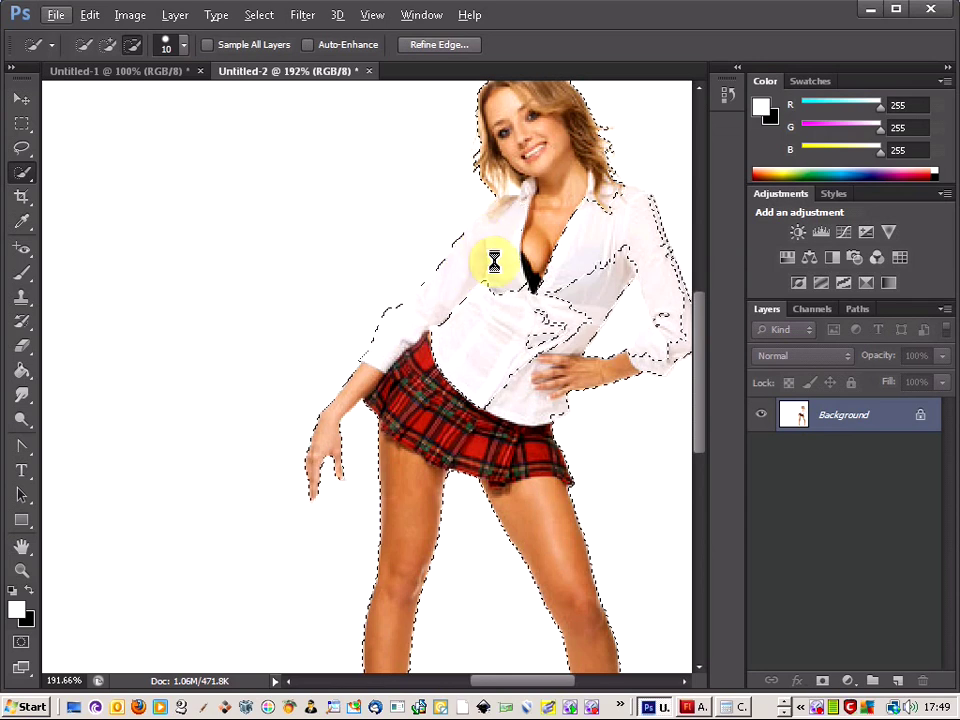
{"action": "mouse_move", "coordinate": [503, 211]}
{"action": "left_mouse_down"}
{"action": "mouse_move", "coordinate": [505, 267]}
{"action": "mouse_move", "coordinate": [486, 272]}
{"action": "mouse_move", "coordinate": [434, 326]}
{"action": "mouse_move", "coordinate": [511, 319]}
{"action": "mouse_move", "coordinate": [554, 291]}
{"action": "mouse_move", "coordinate": [553, 307]}
{"action": "mouse_move", "coordinate": [577, 266]}
{"action": "left_mouse_up"}
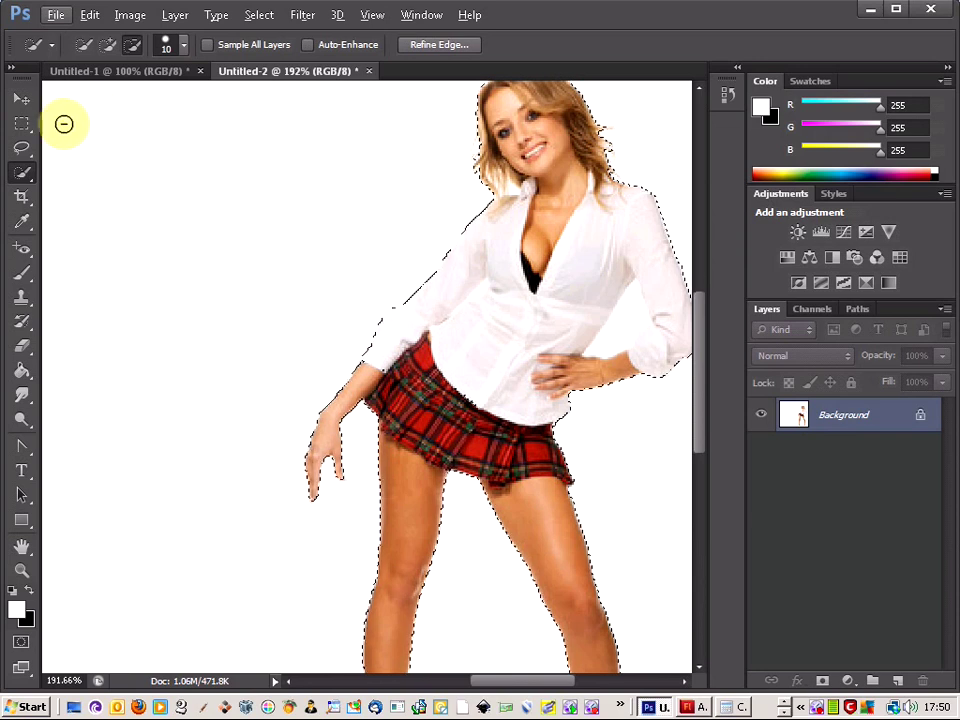
{"action": "left_click", "coordinate": [108, 44]}
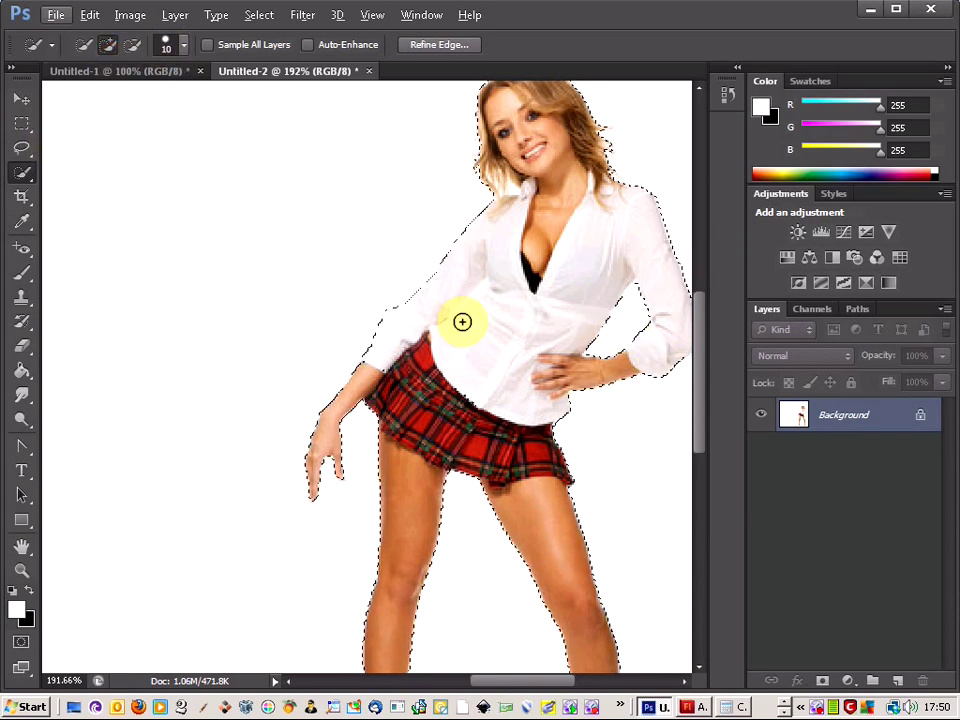
Invert the selection with Select > Inverse so only the woman is selected.
{"action": "scroll", "coordinate": [356, 358], "scroll_direction": "down", "scroll_amount": 3}
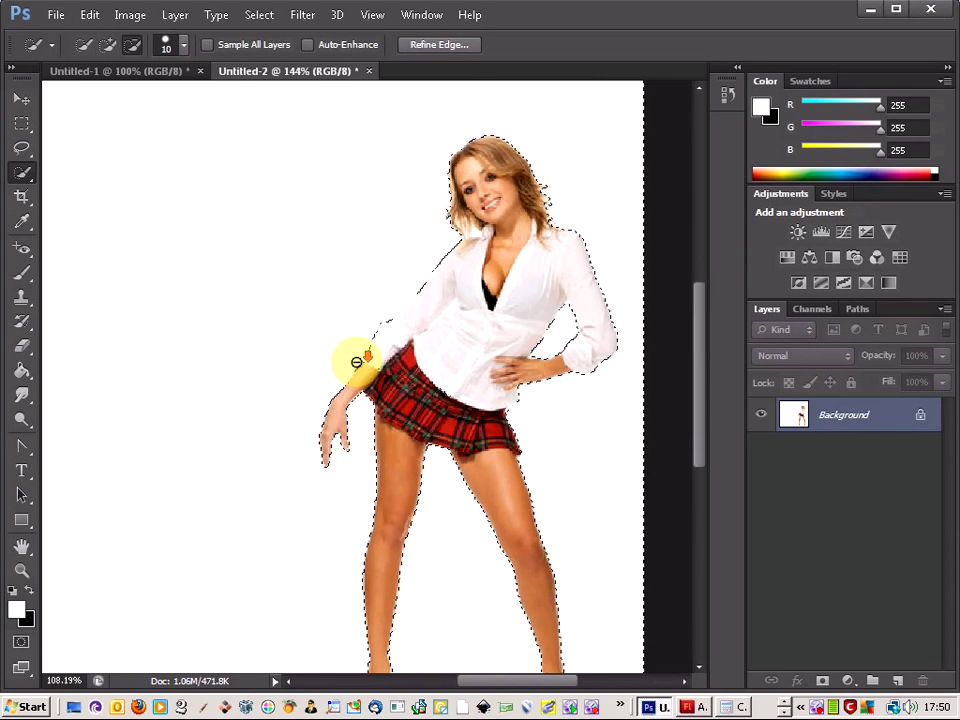
{"action": "scroll", "coordinate": [356, 358], "scroll_direction": "down", "scroll_amount": 2}
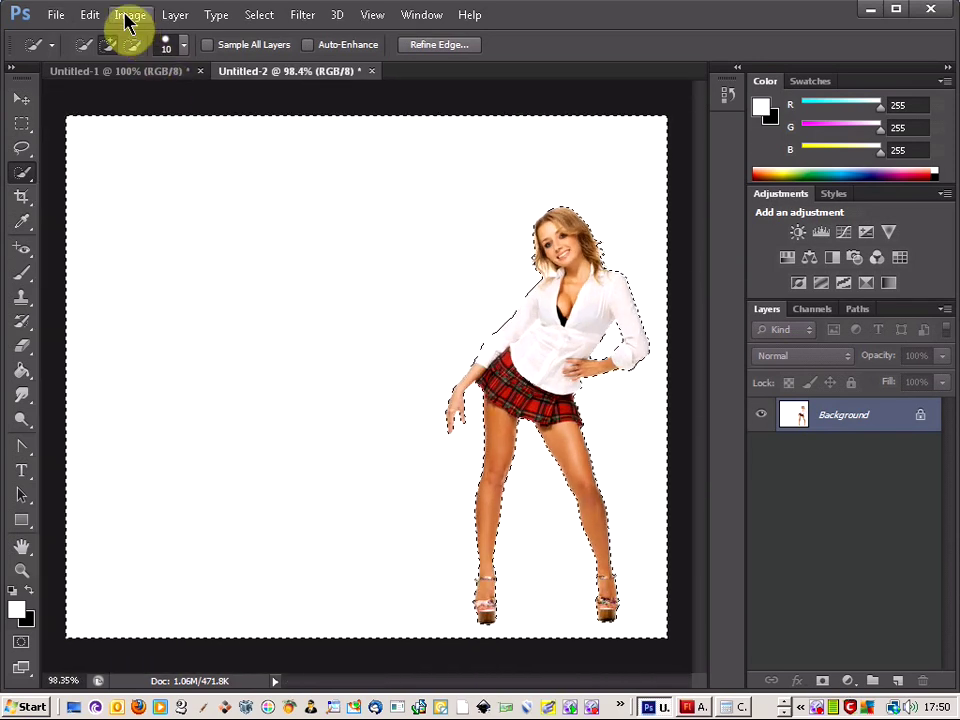
{"action": "left_click", "coordinate": [255, 15]}
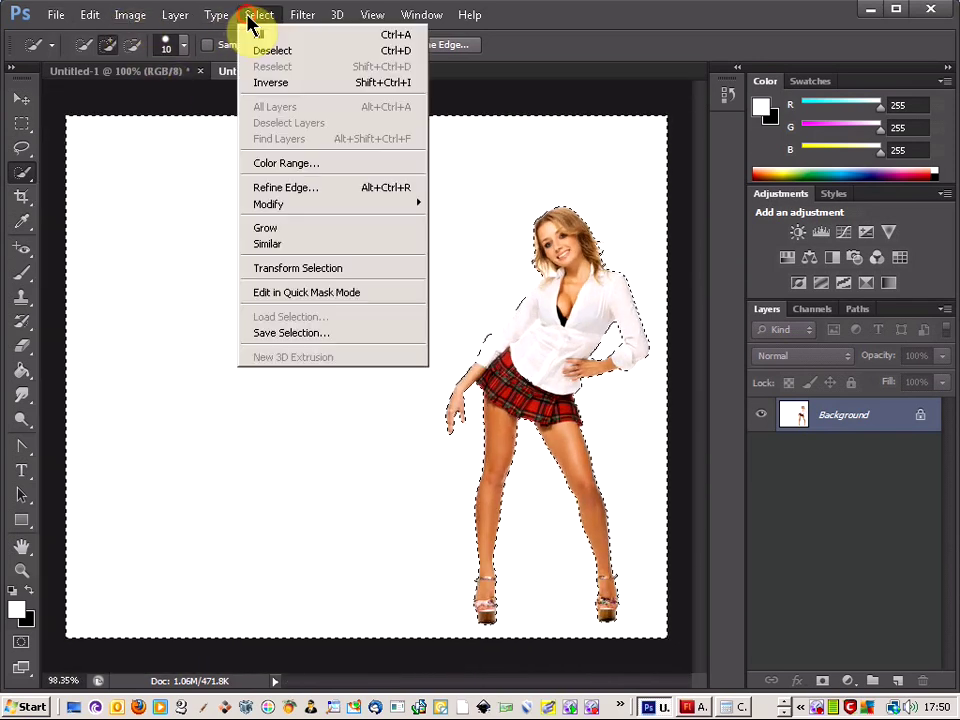
{"action": "left_click", "coordinate": [268, 85]}
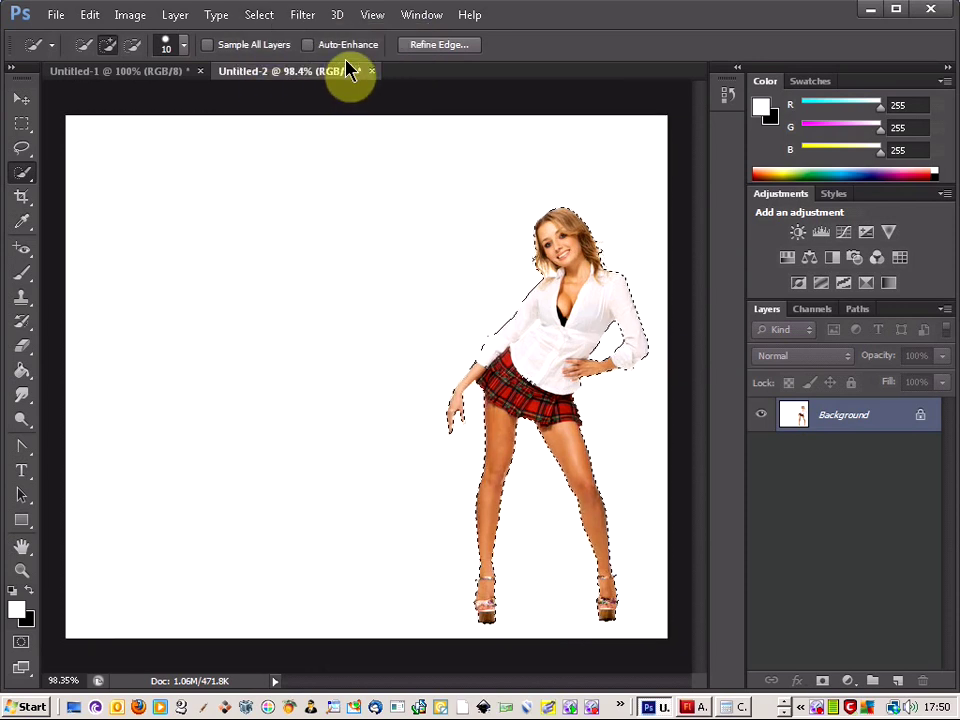
Refine the edge with Smooth 15 and Shift Edge -38, outputting to a new layer.
{"action": "left_click", "coordinate": [450, 48]}
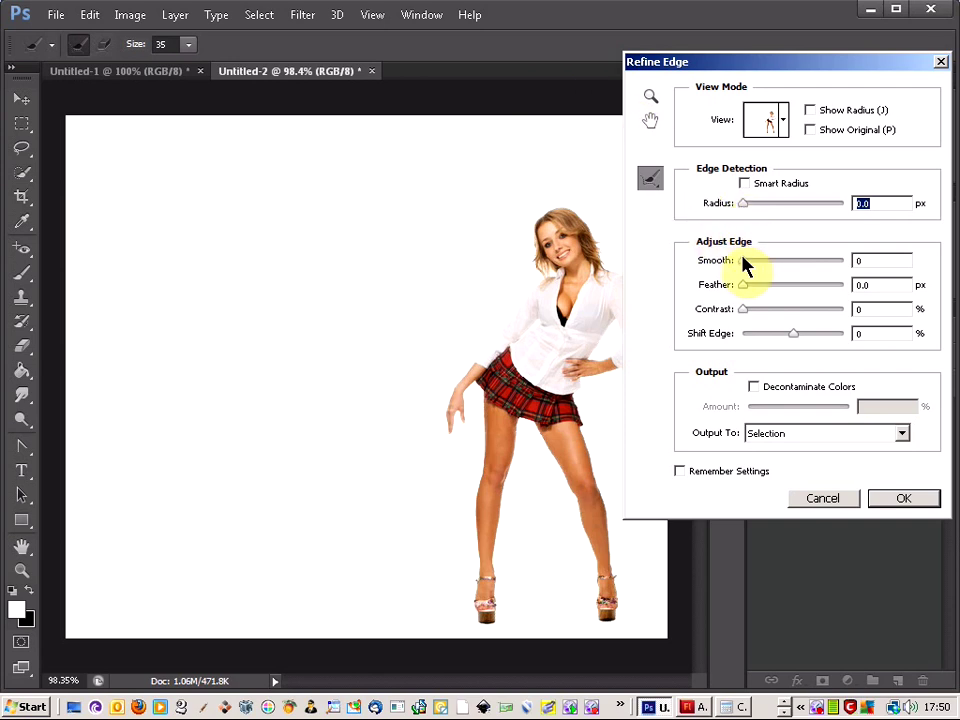
{"action": "left_click_drag", "start_coordinate": [750, 264], "coordinate": [760, 268]}
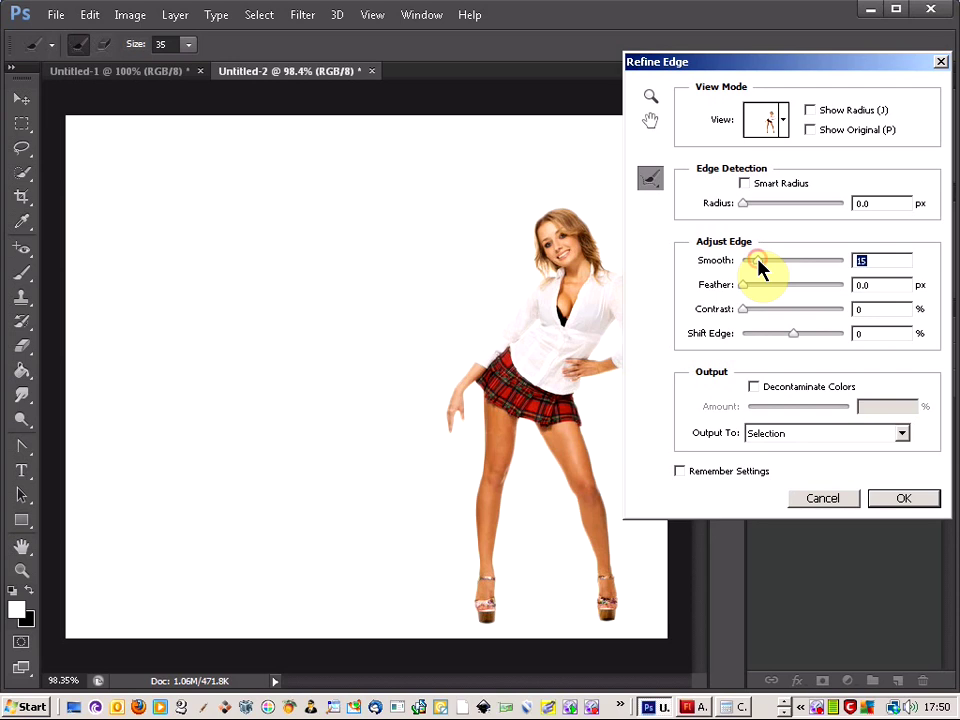
{"action": "left_click_drag", "start_coordinate": [794, 334], "coordinate": [774, 336]}
{"action": "left_click", "coordinate": [800, 433]}
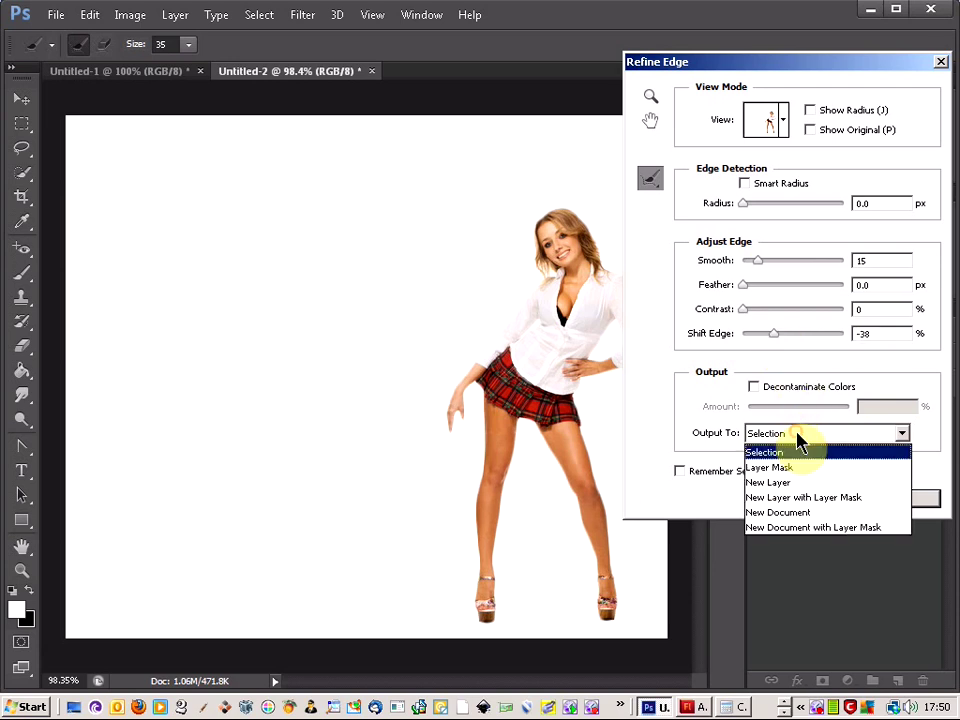
{"action": "left_click", "coordinate": [800, 483]}
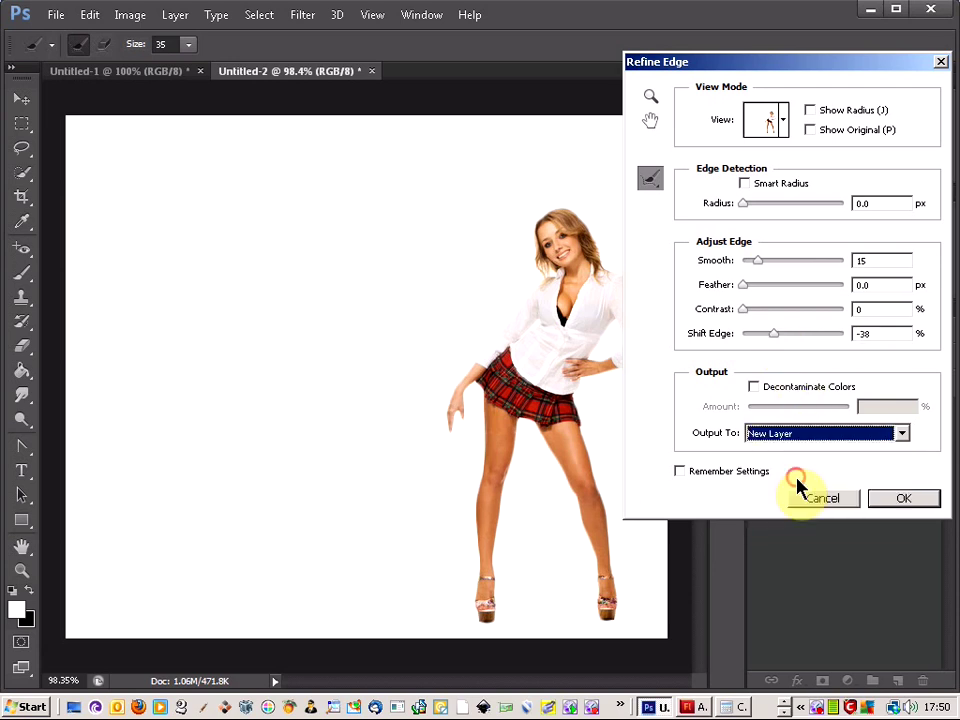
{"action": "left_click", "coordinate": [903, 504]}
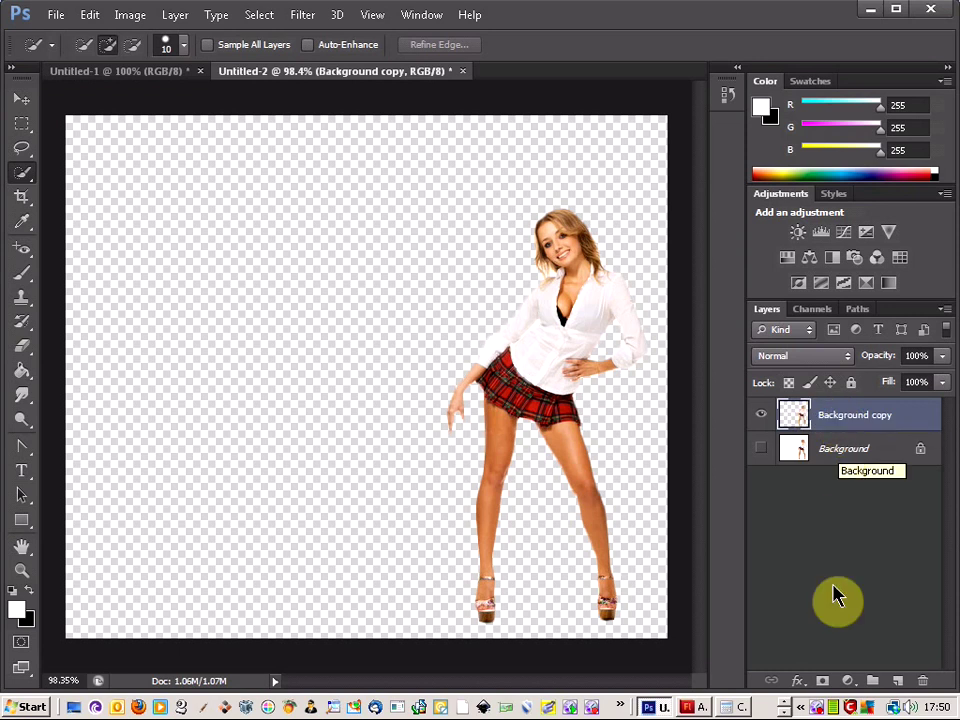
In the cut-out's Layer Style, turn off Inner Glow and enable Drop Shadow.
{"action": "left_click", "coordinate": [799, 682]}
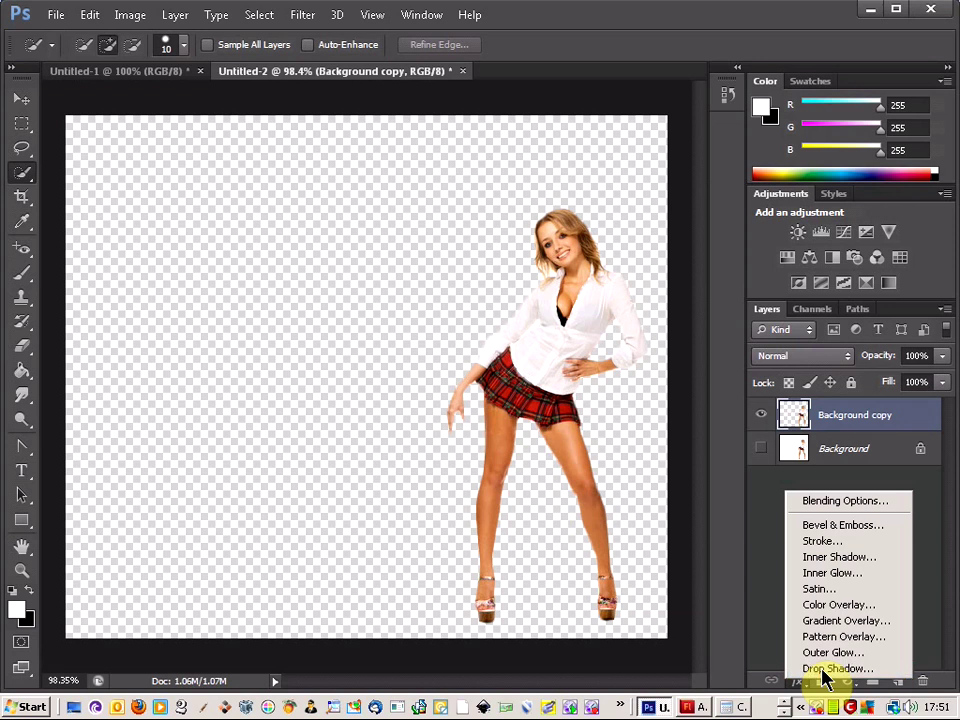
{"action": "left_click", "coordinate": [832, 572]}
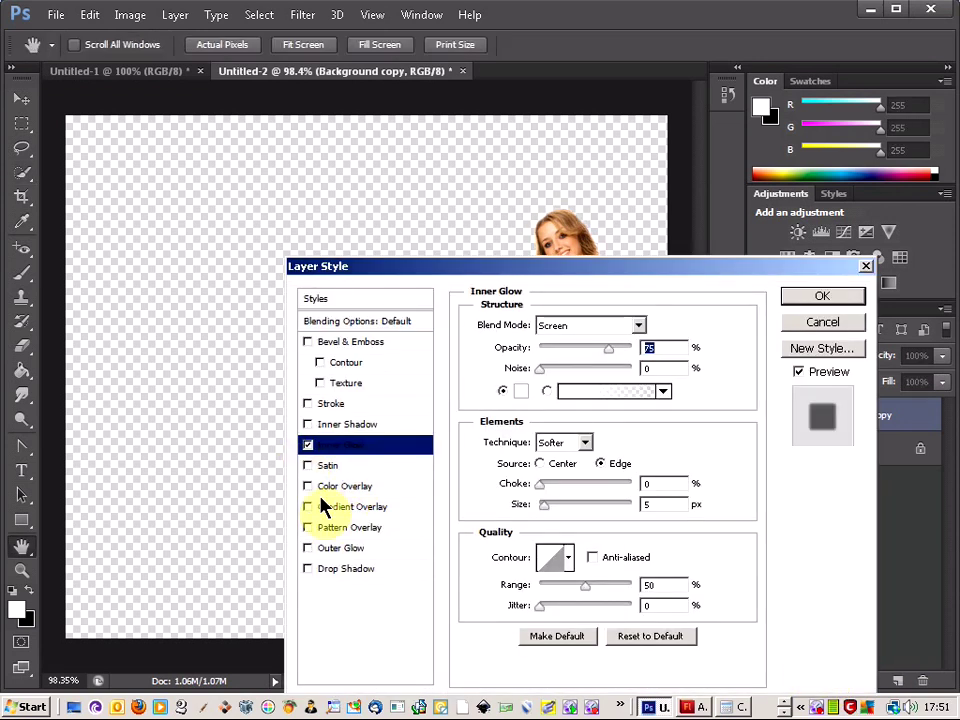
{"action": "left_click", "coordinate": [308, 444]}
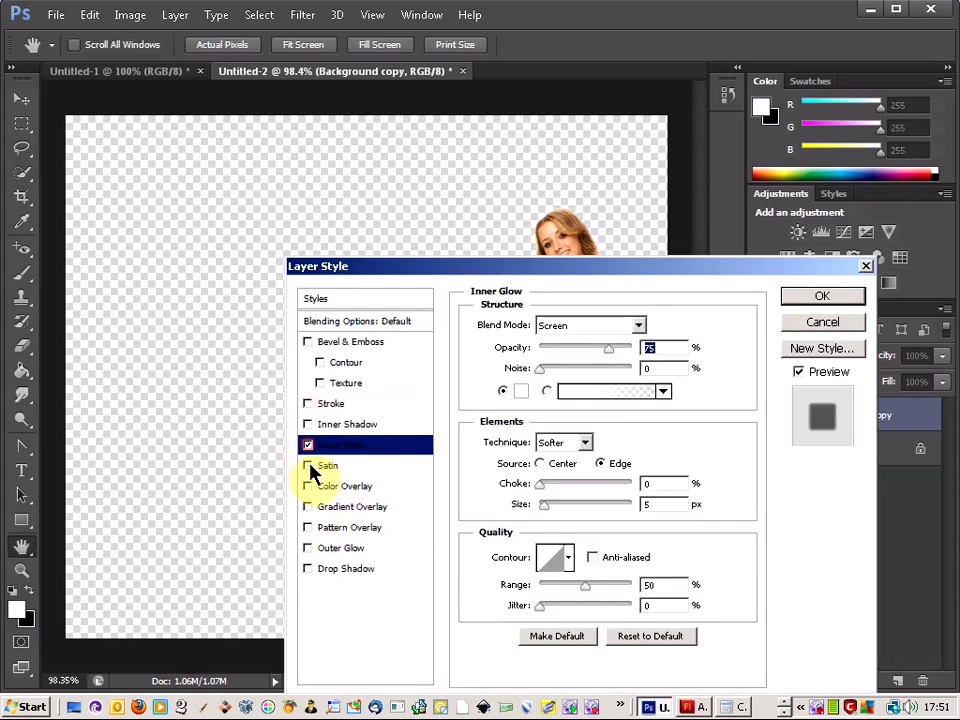
{"action": "left_click", "coordinate": [331, 570]}
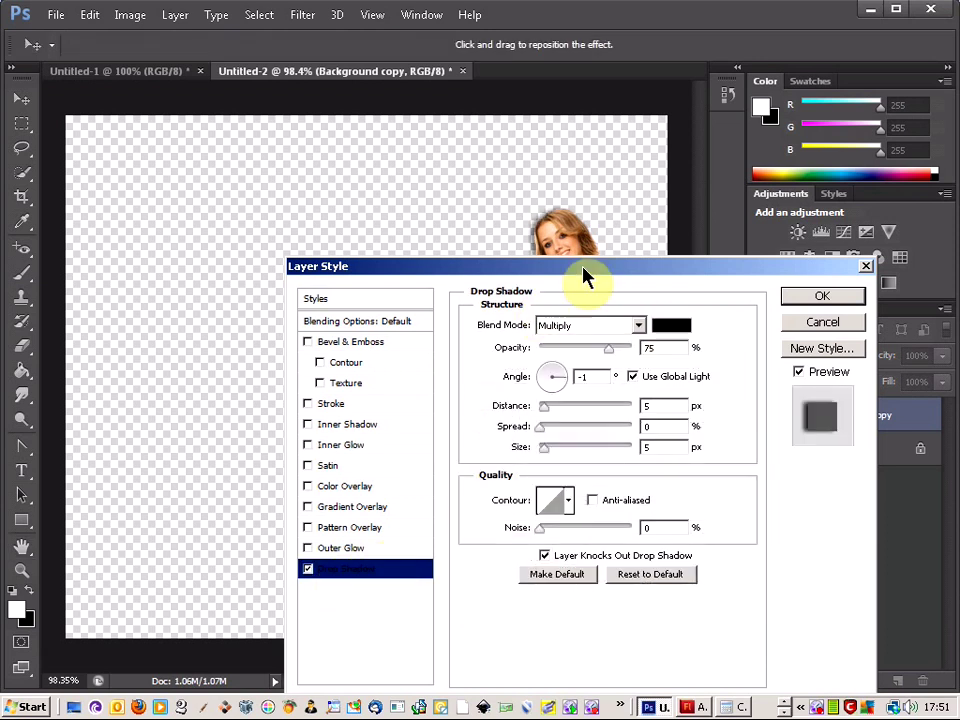
Set the Drop Shadow to 100% opacity, distance 273, angle -3, size 3.
{"action": "left_click_drag", "start_coordinate": [581, 268], "coordinate": [679, 418]}
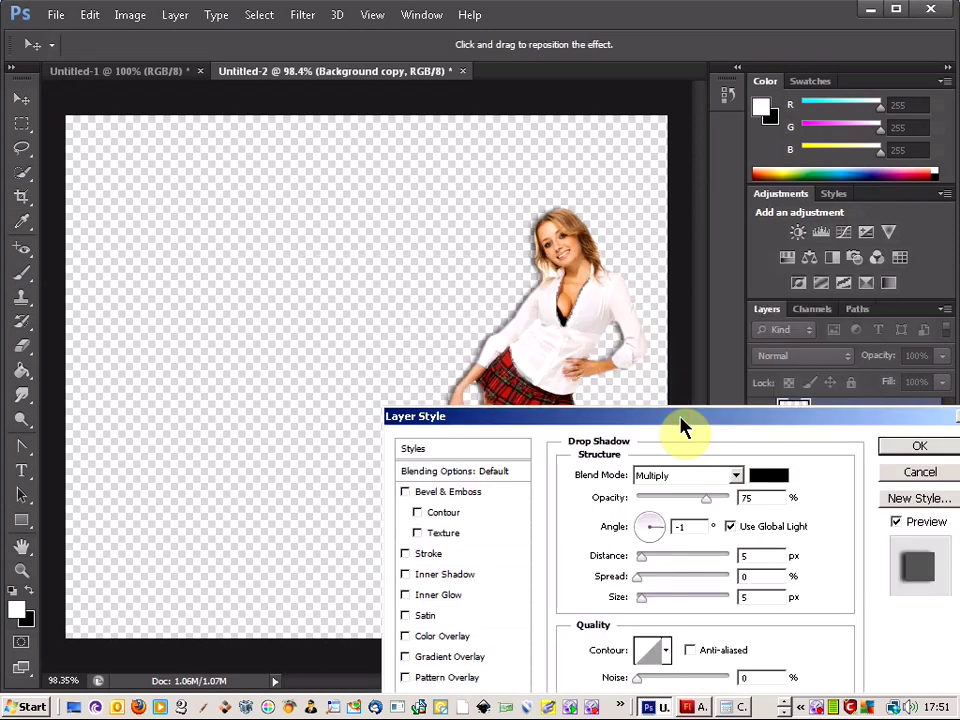
{"action": "left_click_drag", "start_coordinate": [711, 510], "coordinate": [730, 510]}
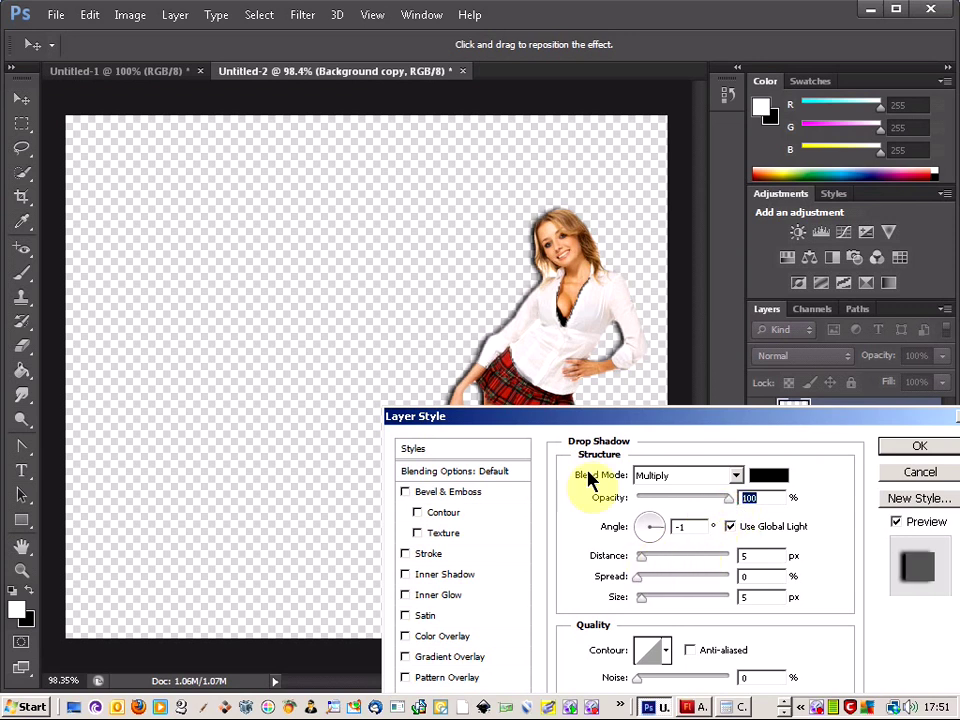
{"action": "left_click_drag", "start_coordinate": [540, 321], "coordinate": [282, 300]}
{"action": "left_click_drag", "start_coordinate": [643, 606], "coordinate": [642, 608]}
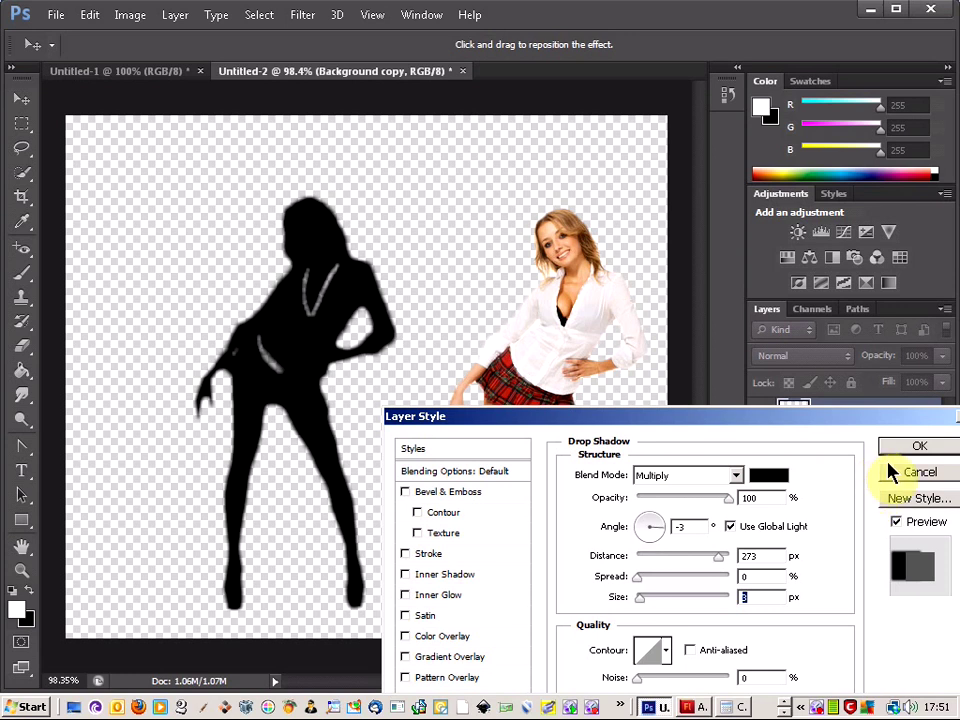
{"action": "left_click", "coordinate": [926, 450]}
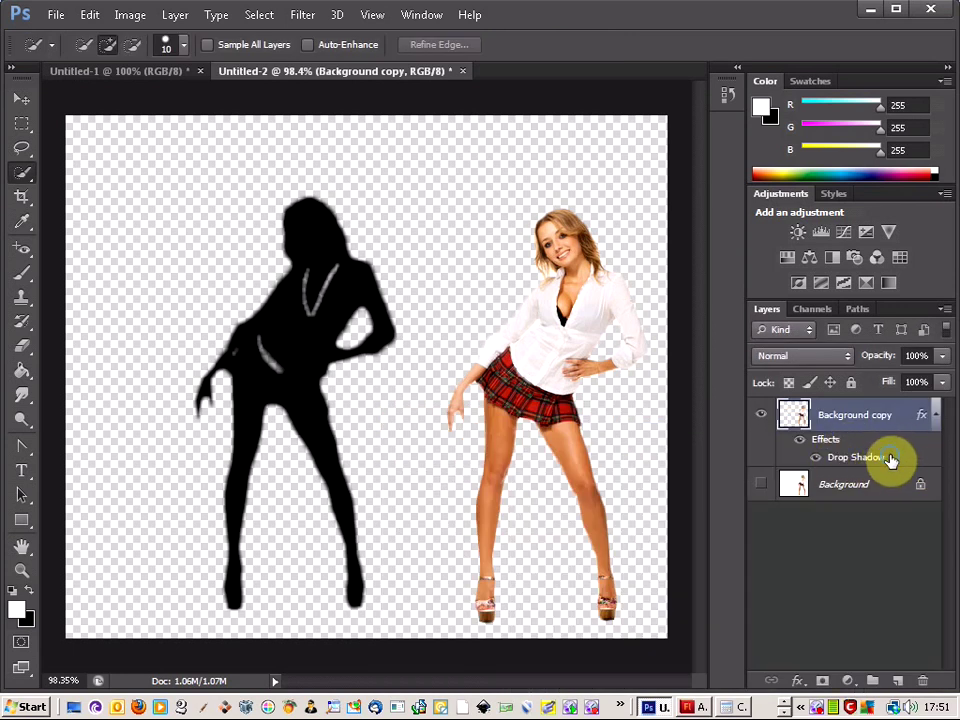
Convert the Drop Shadow effect into its own layer, accepting the warning.
{"action": "right_click", "coordinate": [891, 460]}
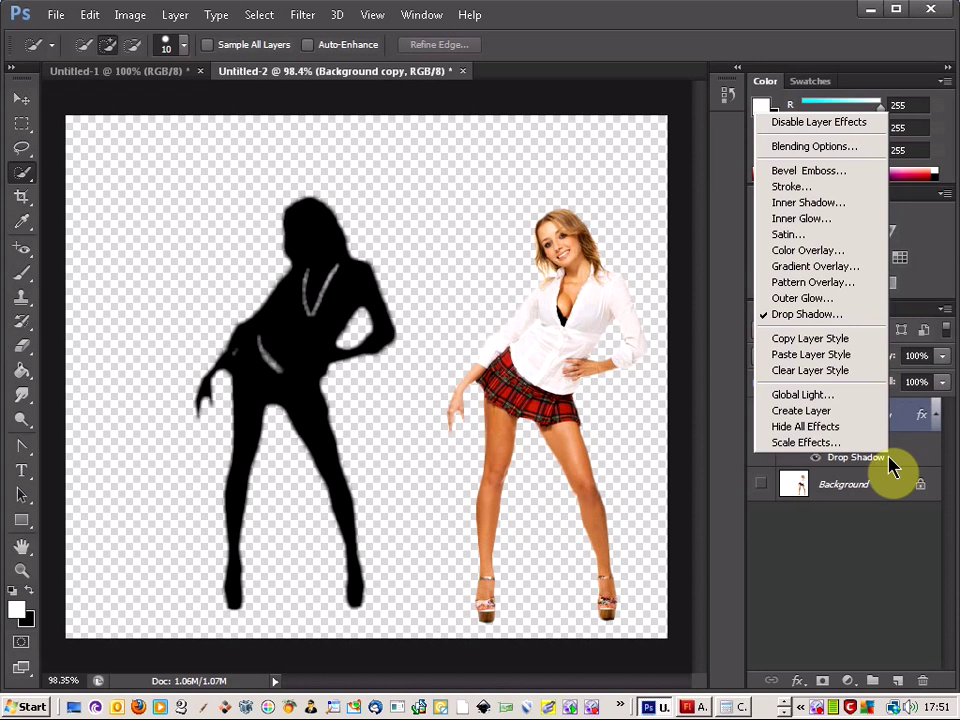
{"action": "left_click", "coordinate": [840, 418]}
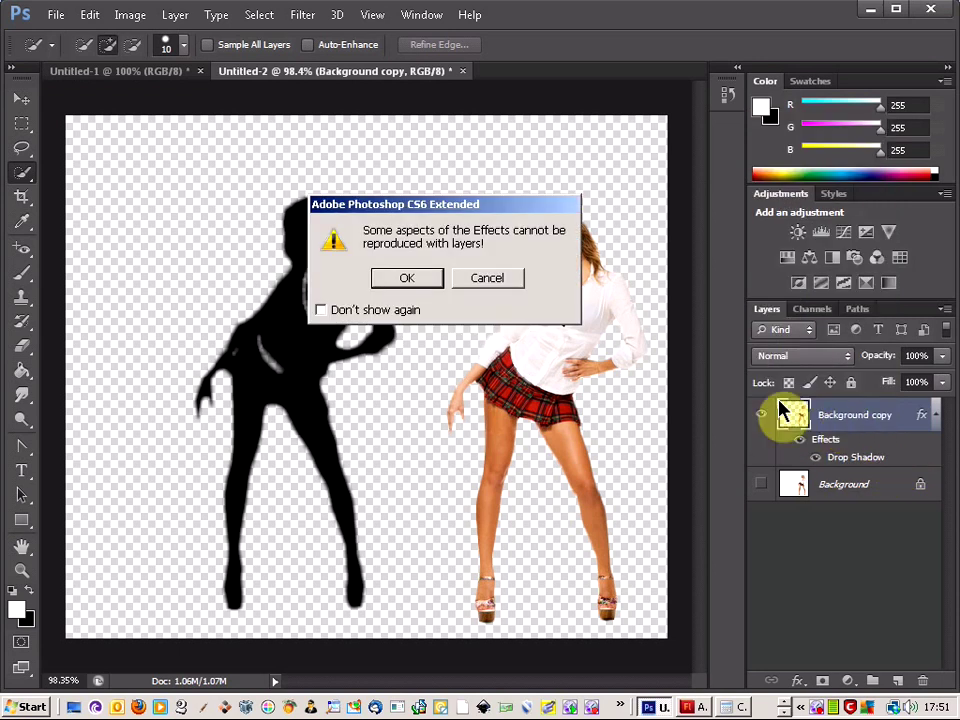
{"action": "left_click", "coordinate": [407, 279]}
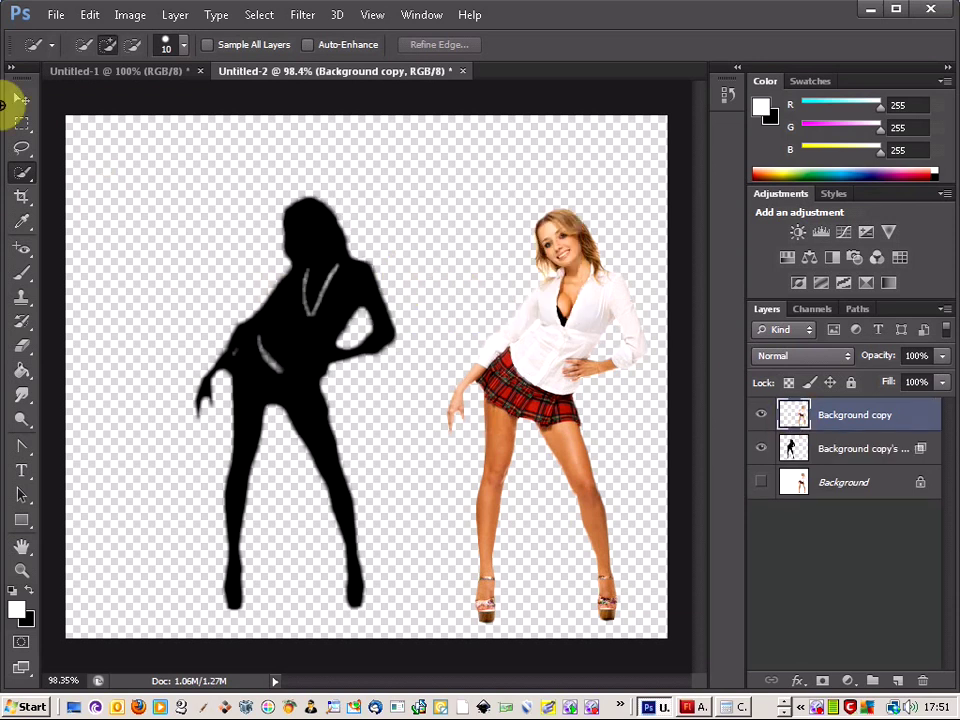
Move the black shadow layer so the silhouette sits behind the woman.
{"action": "left_click", "coordinate": [21, 103]}
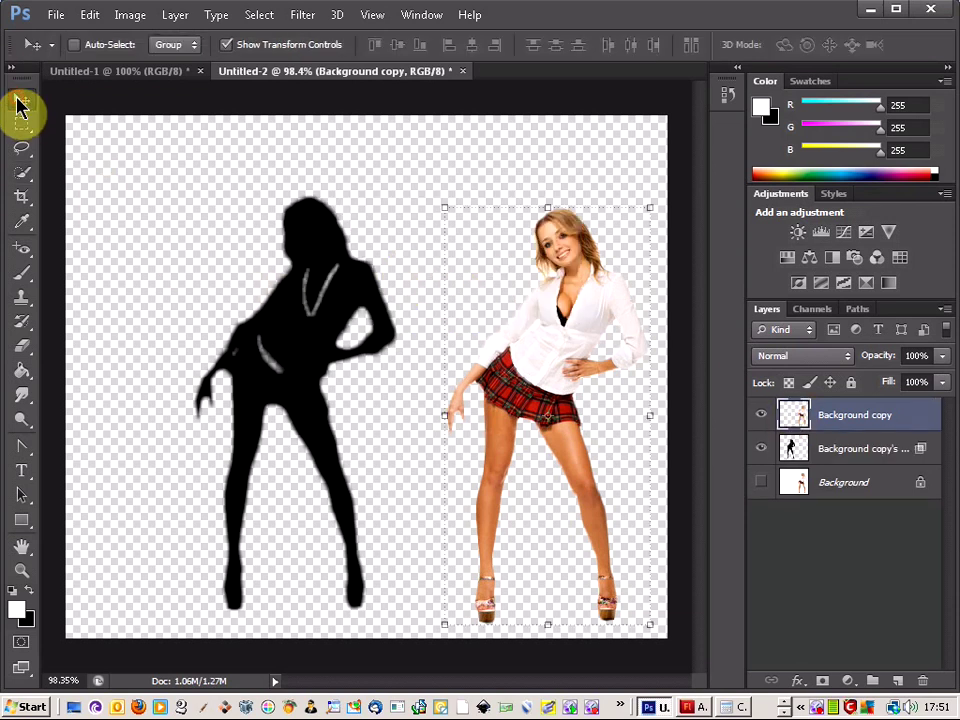
{"action": "left_click", "coordinate": [880, 460]}
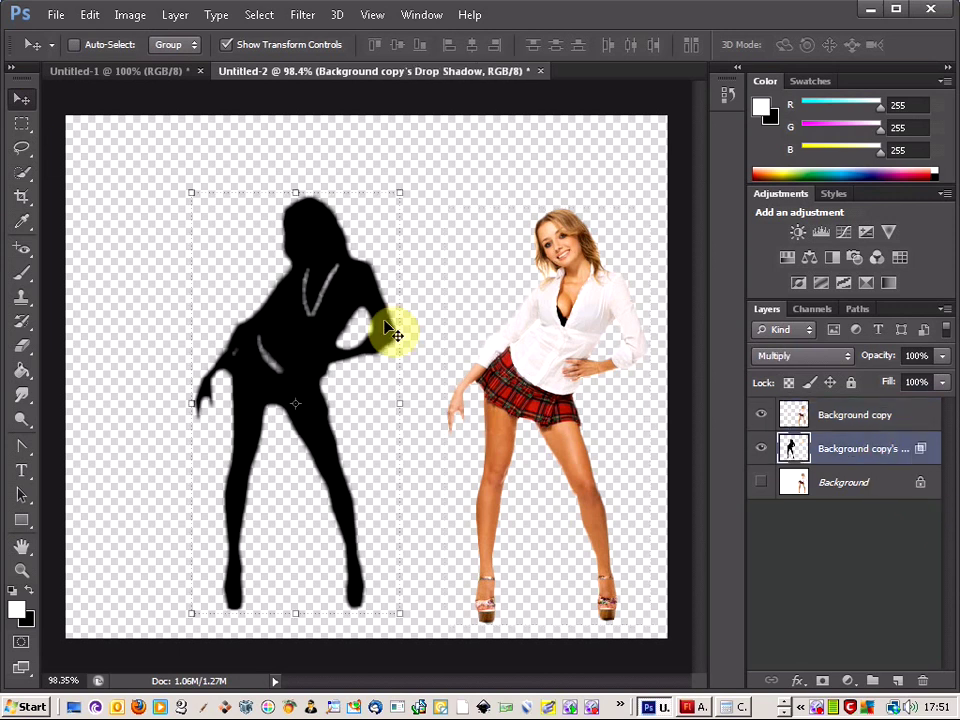
{"action": "left_click_drag", "start_coordinate": [306, 279], "coordinate": [545, 287]}
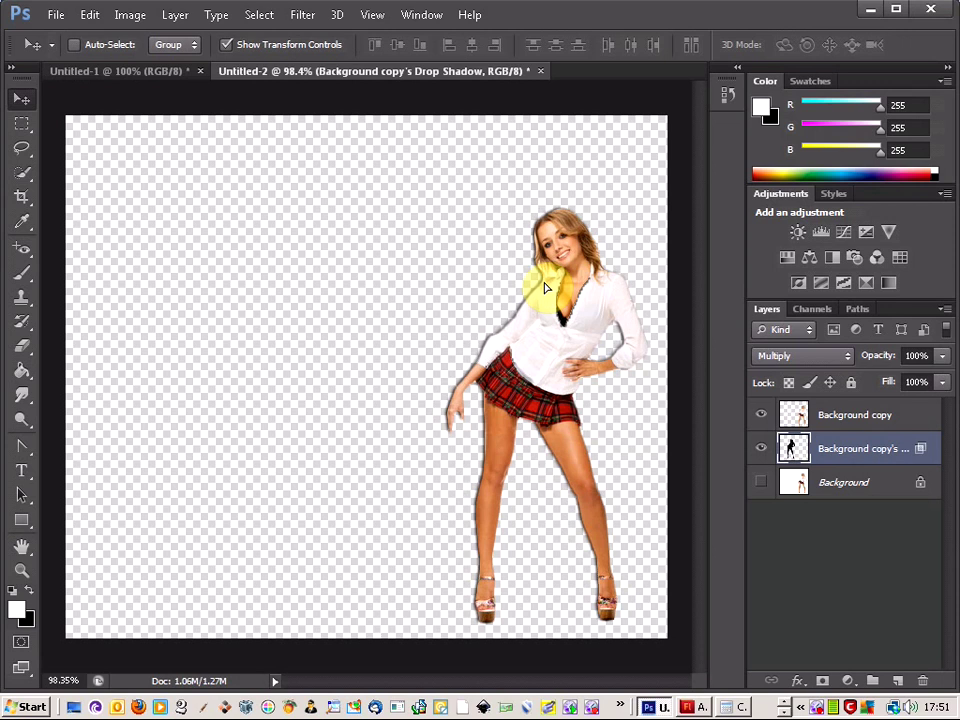
Free Transform the shadow, skewing it down-left onto the floor from her feet.
{"action": "left_click", "coordinate": [130, 15]}
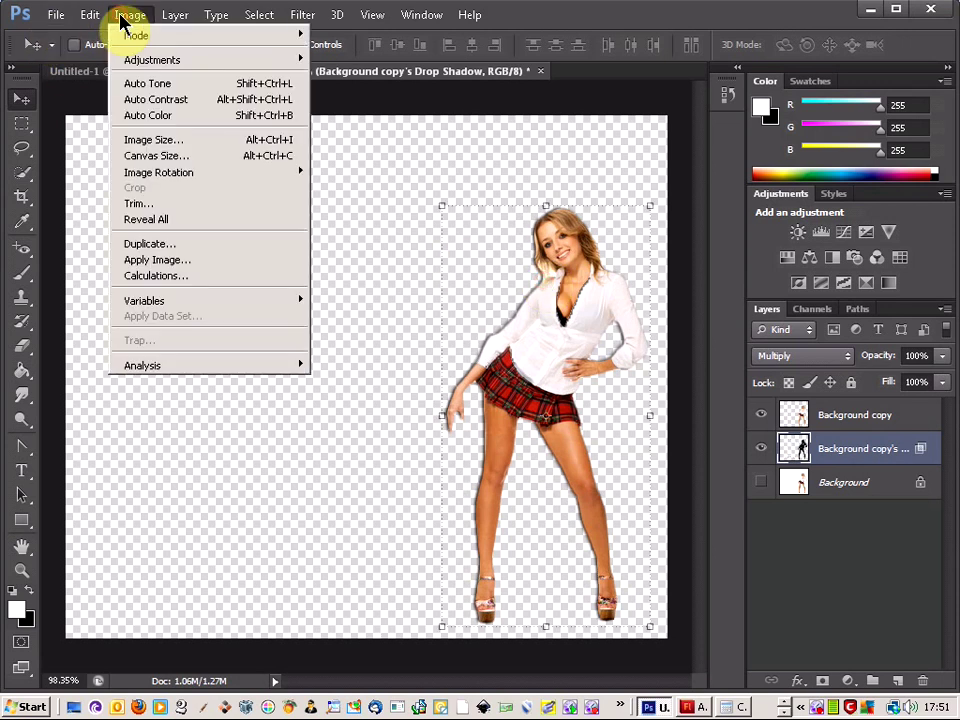
{"action": "mouse_move", "coordinate": [90, 18]}
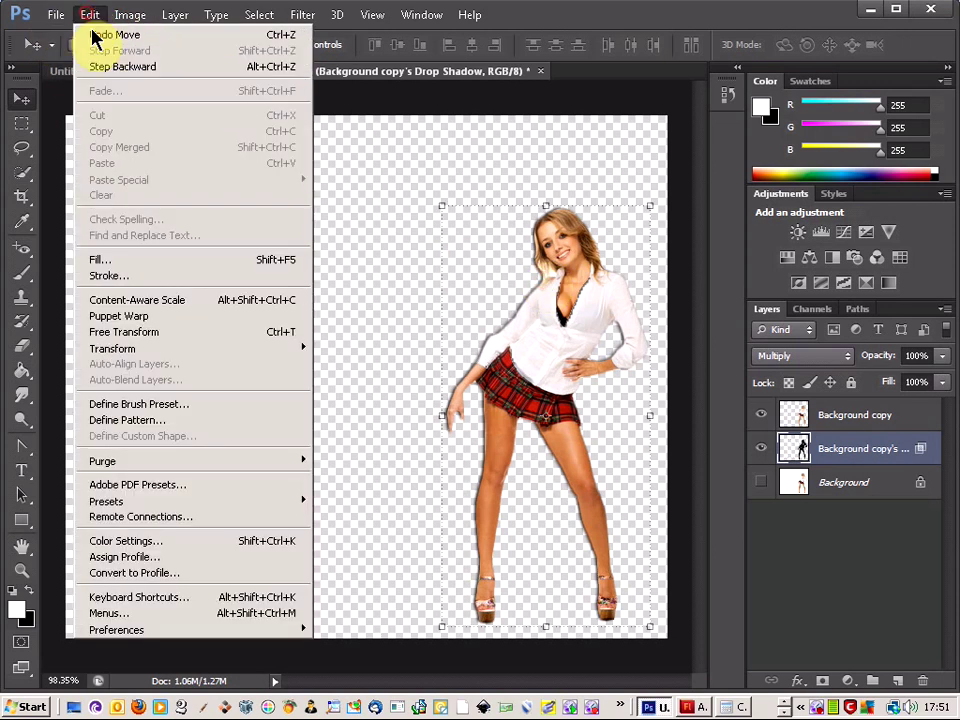
{"action": "left_click", "coordinate": [152, 334]}
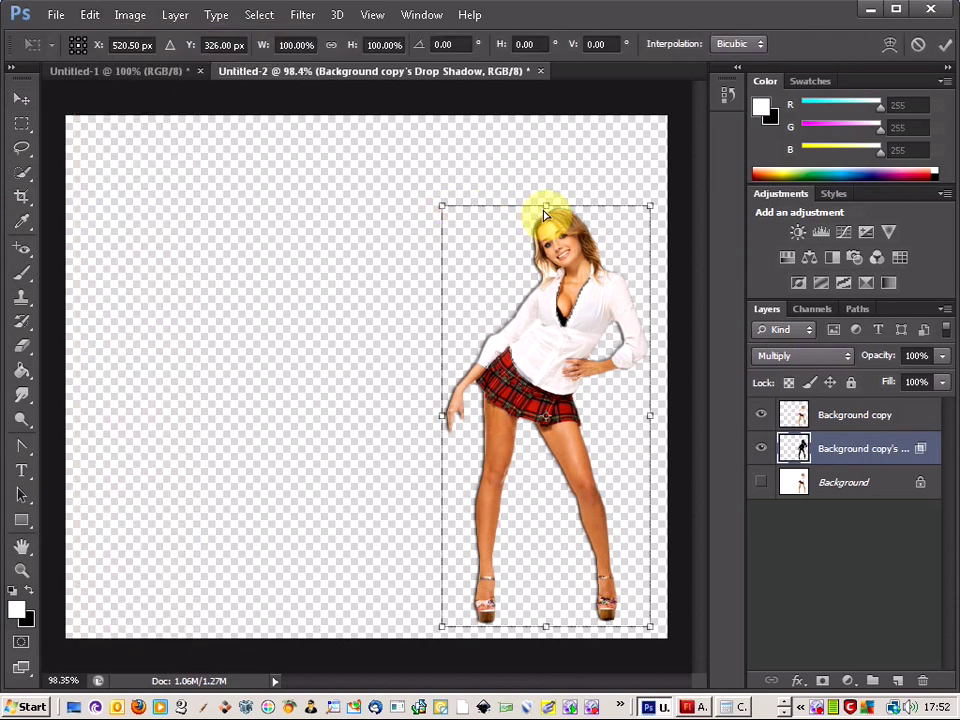
{"action": "left_click_drag", "start_coordinate": [545, 208], "coordinate": [174, 496]}
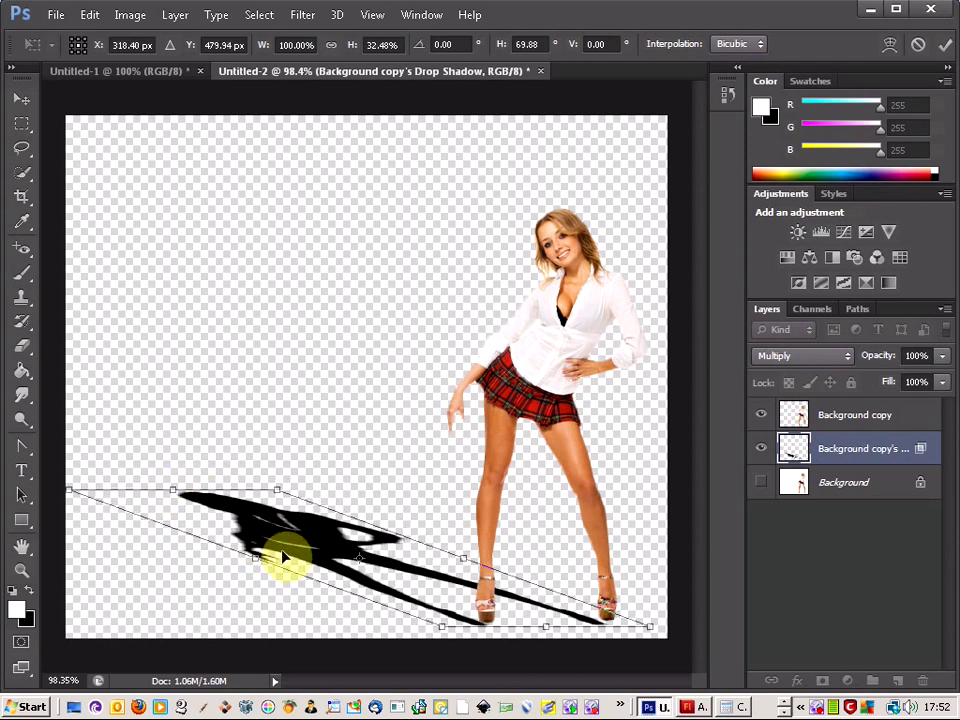
{"action": "left_click_drag", "start_coordinate": [300, 534], "coordinate": [310, 530]}
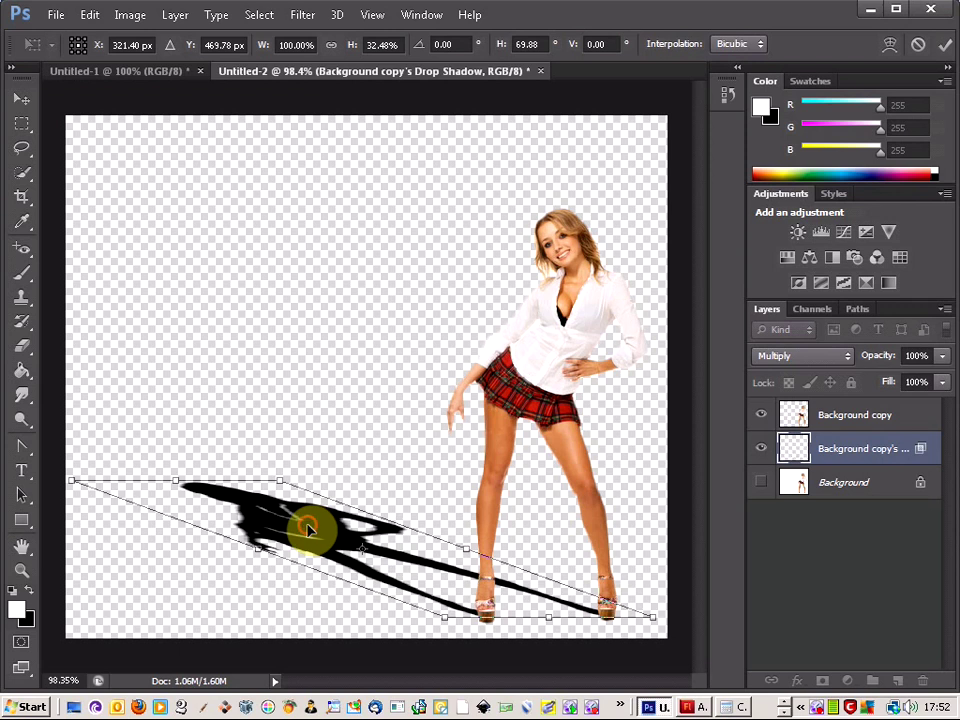
{"action": "left_click", "coordinate": [20, 124]}
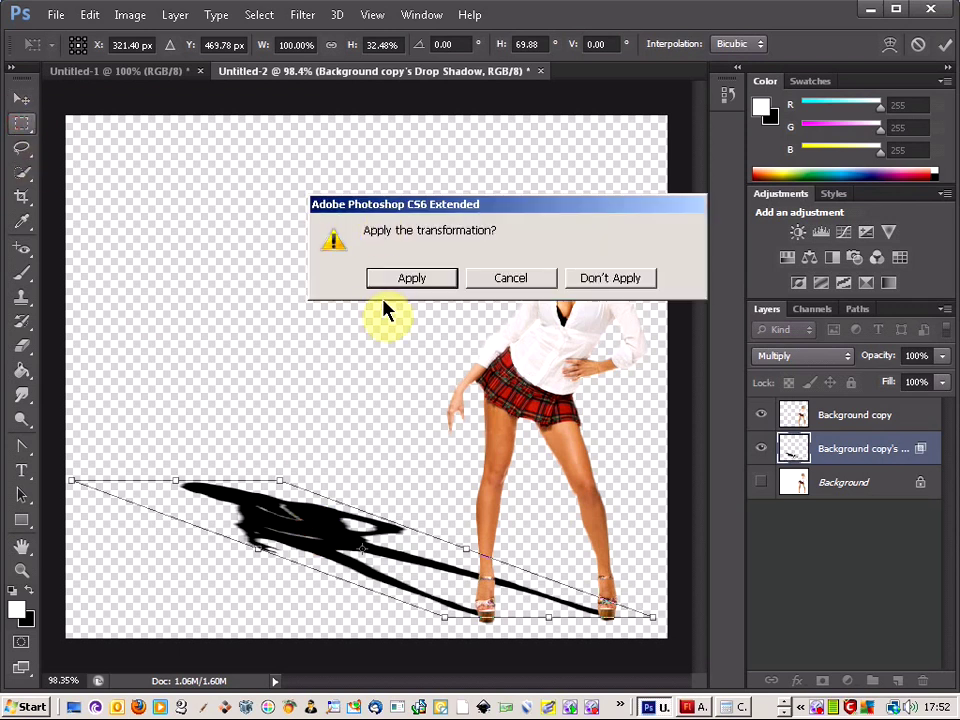
Apply the skew, lower the shadow layer to 46% opacity, and show the white Background.
{"action": "left_click", "coordinate": [440, 279]}
{"action": "left_click", "coordinate": [941, 356]}
{"action": "left_click_drag", "start_coordinate": [941, 366], "coordinate": [928, 386]}
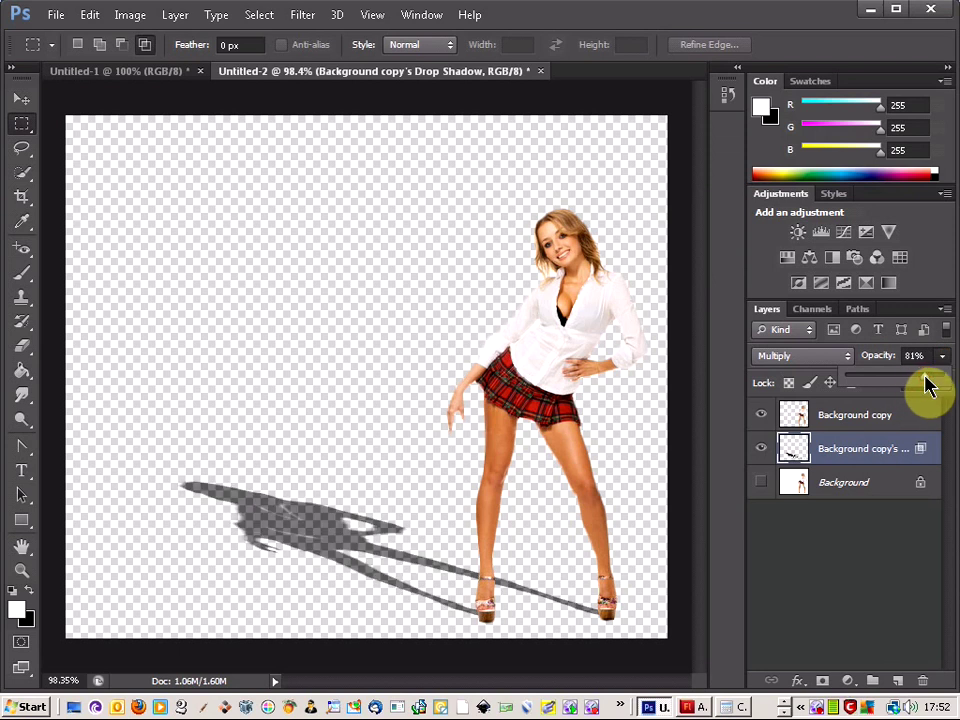
{"action": "left_click", "coordinate": [762, 483]}
{"action": "left_click", "coordinate": [941, 357]}
{"action": "left_click_drag", "start_coordinate": [909, 385], "coordinate": [899, 388]}
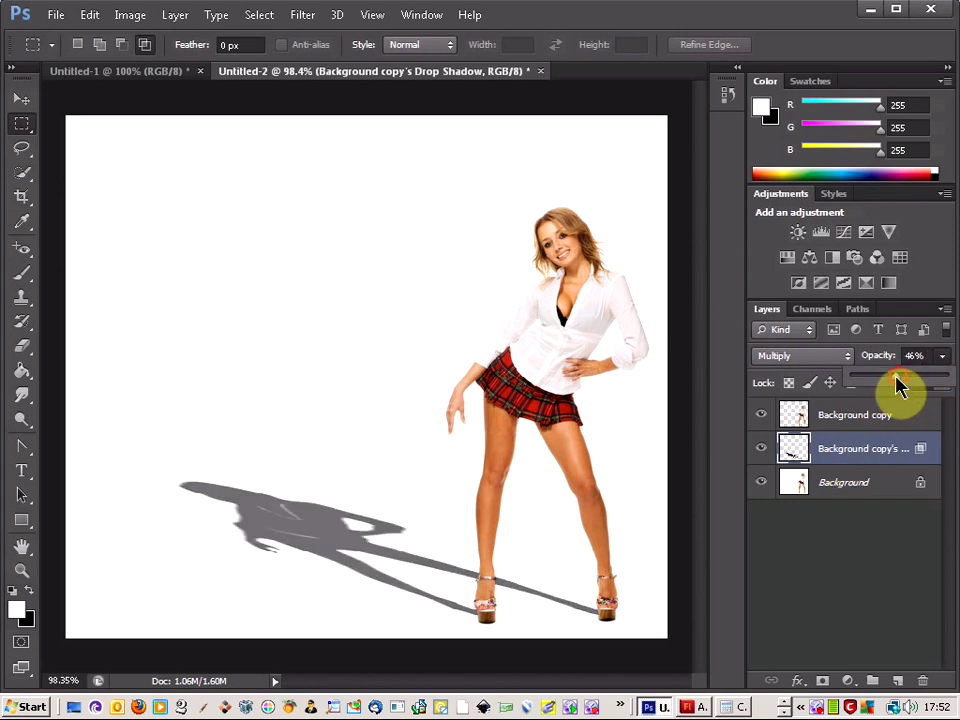